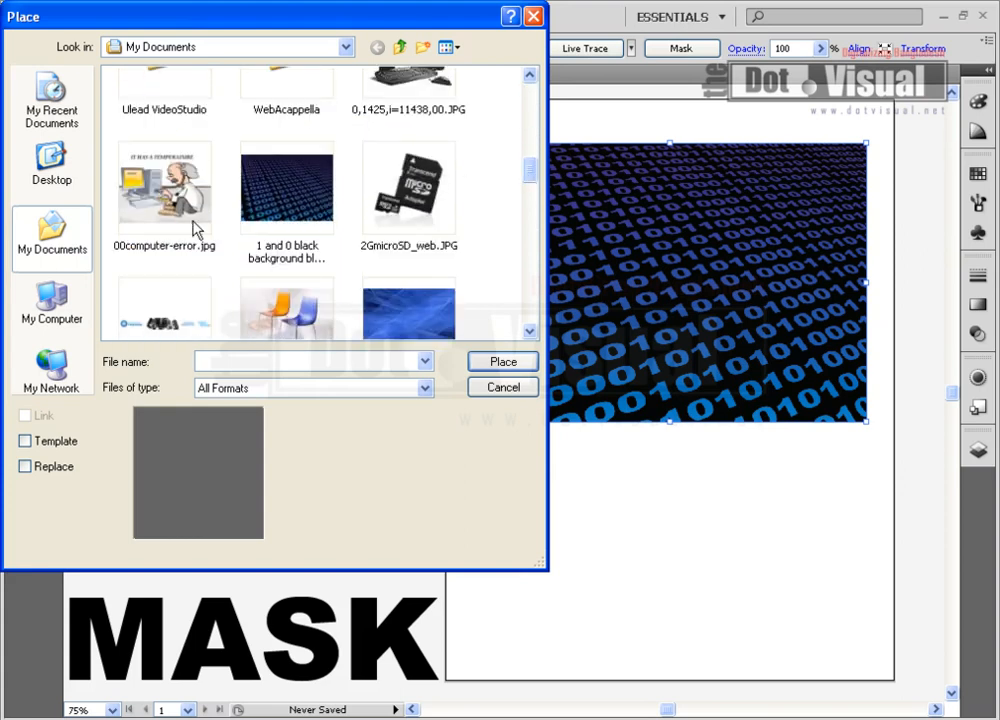
click(286, 212)
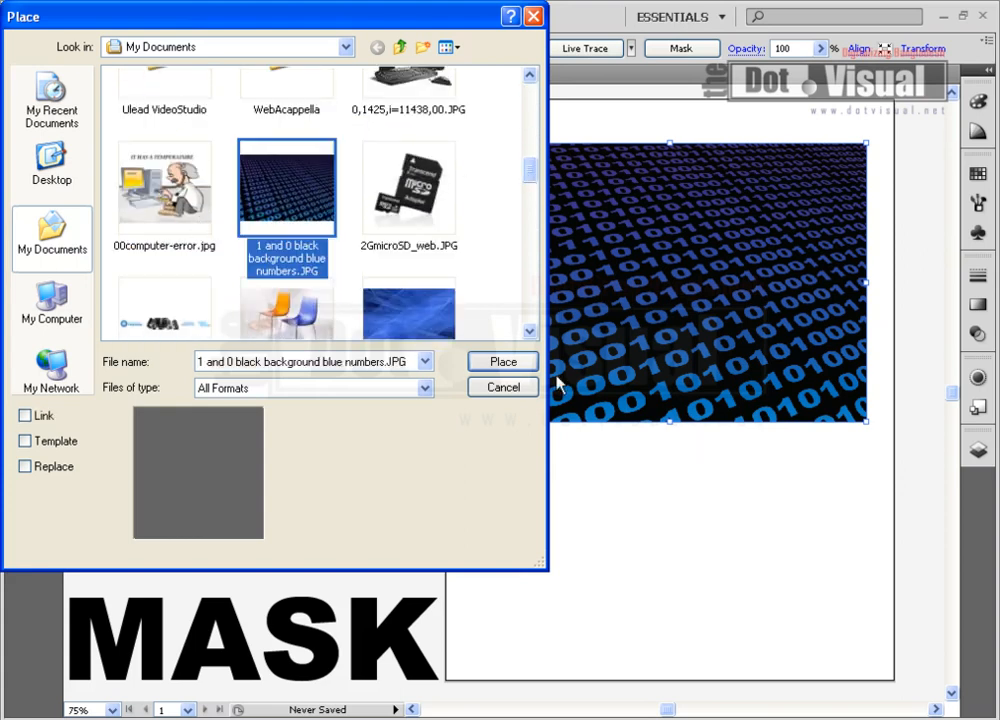
click(527, 392)
click(725, 524)
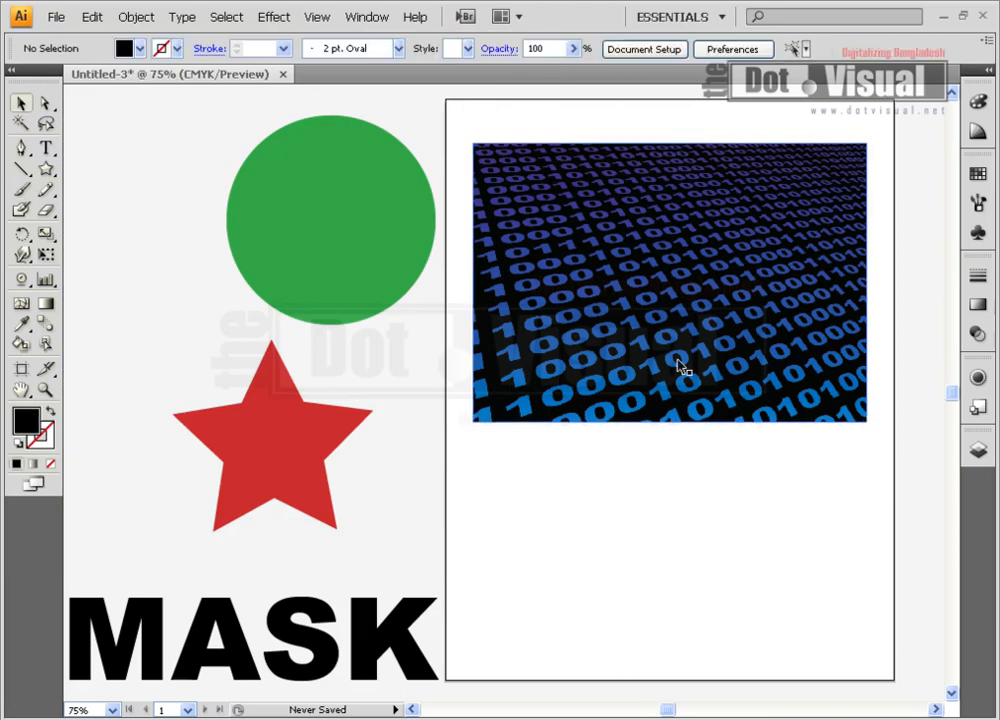
Shift the green circle up and away from the artboard and lower the red star slightly beneath it.
drag(330, 245, 257, 228)
drag(275, 477, 264, 491)
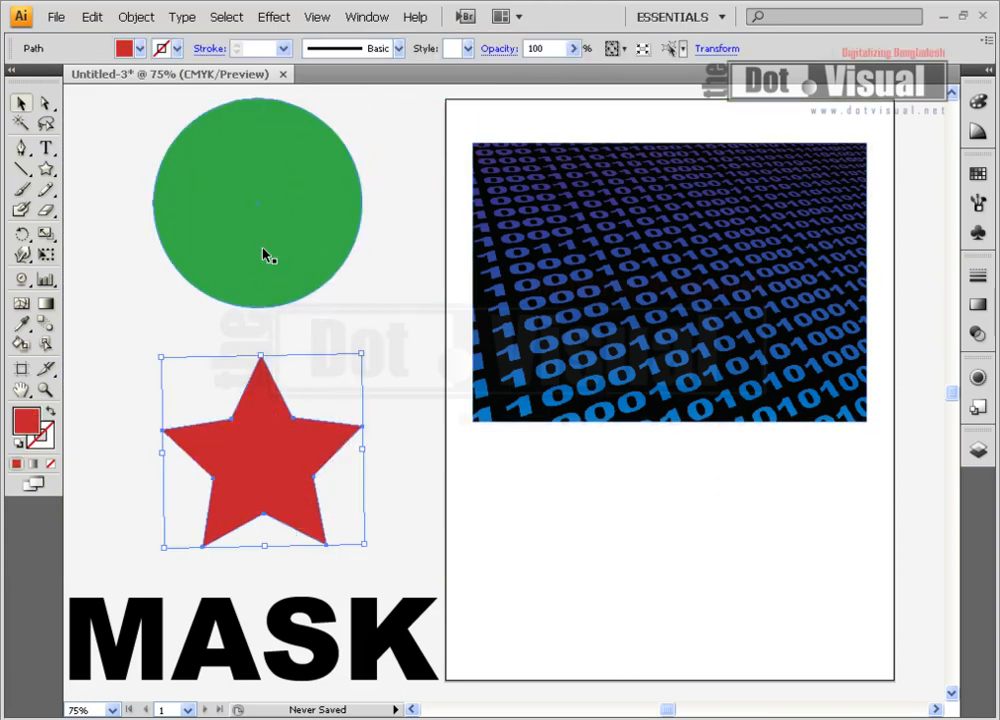
click(266, 250)
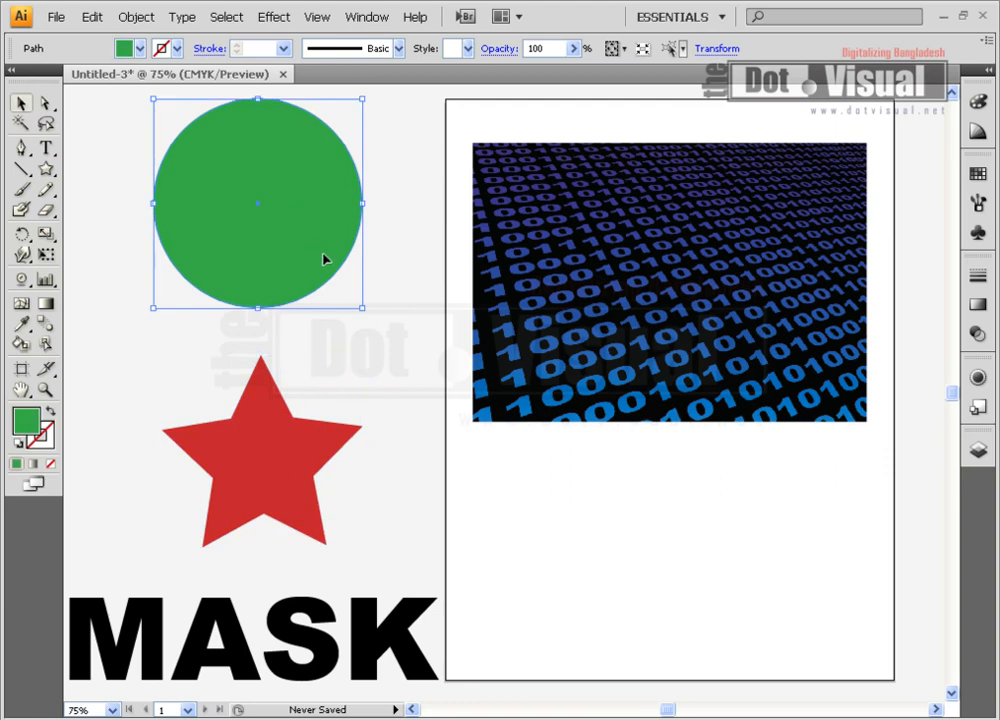
scroll(280, 470, down, 2)
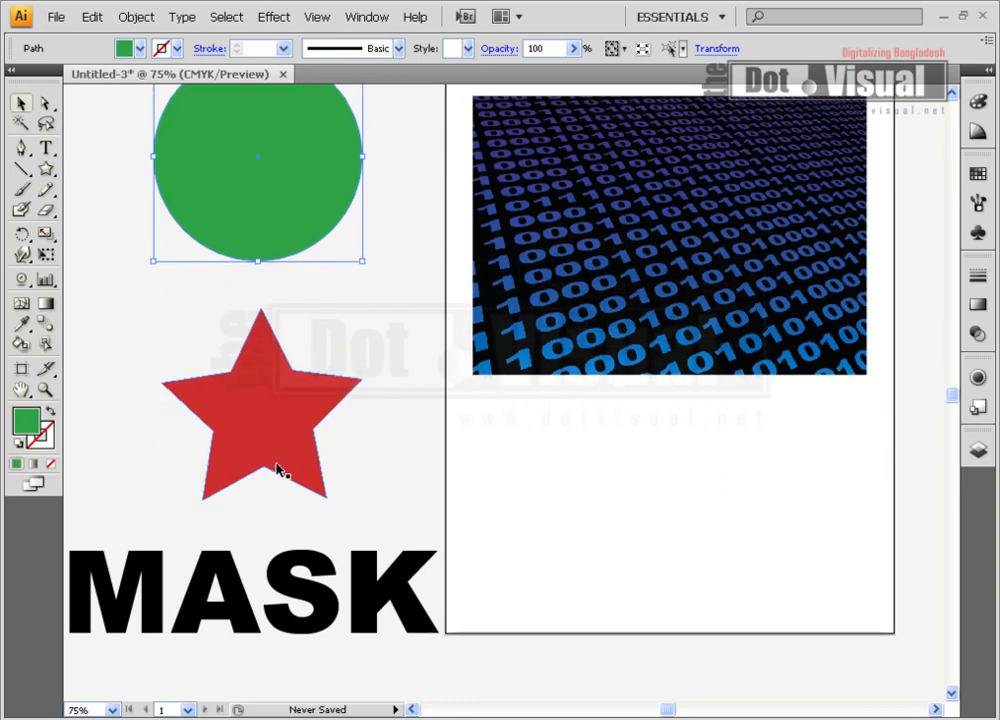
click(263, 408)
scroll(263, 450, down, 2)
click(230, 540)
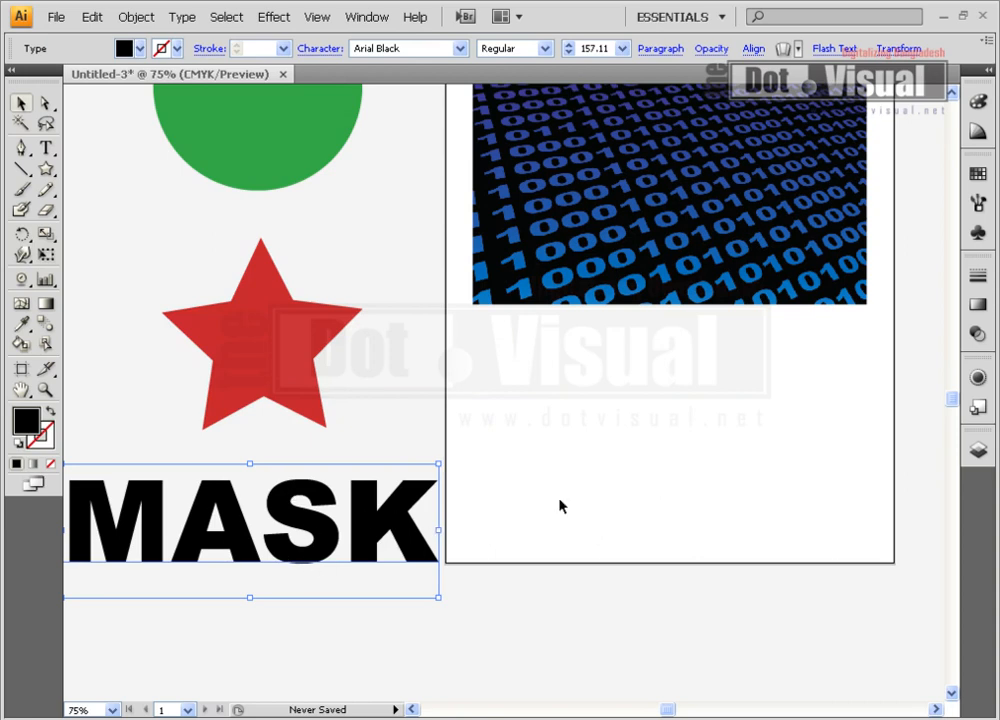
scroll(620, 486, up, 2)
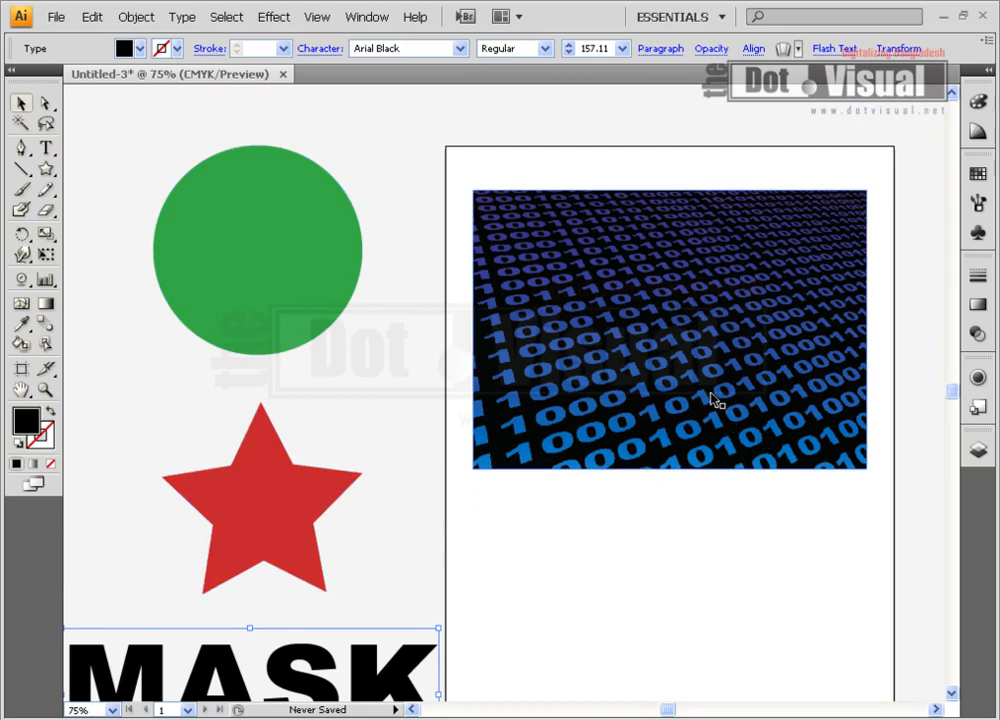
click(736, 518)
drag(736, 518, 703, 484)
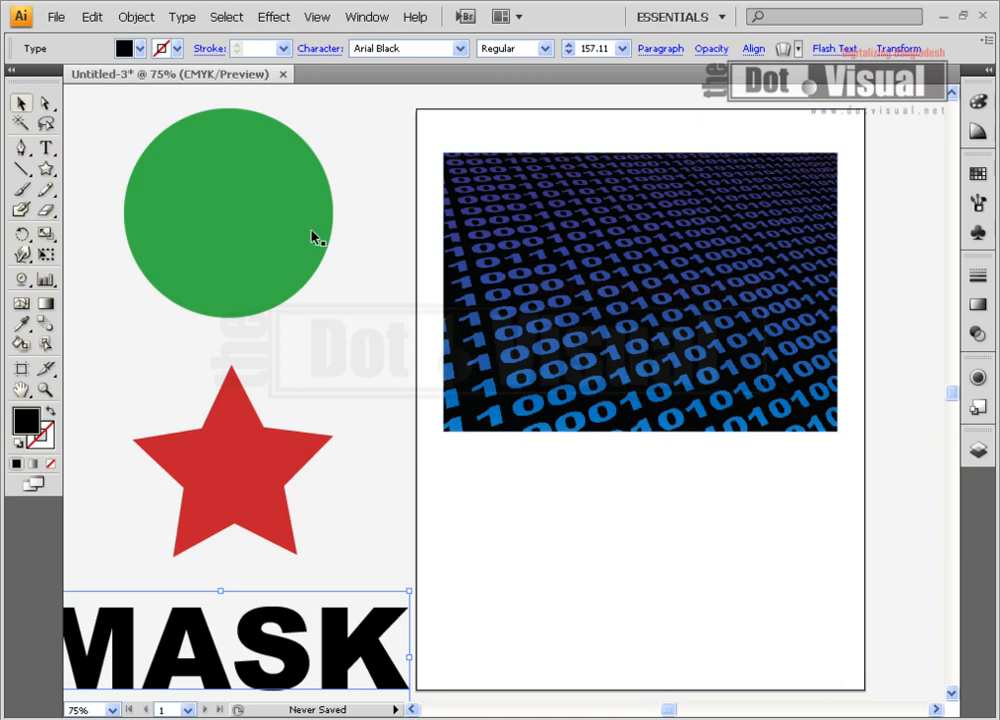
Move the green circle onto the binary-number image and centre it there.
drag(270, 200, 674, 277)
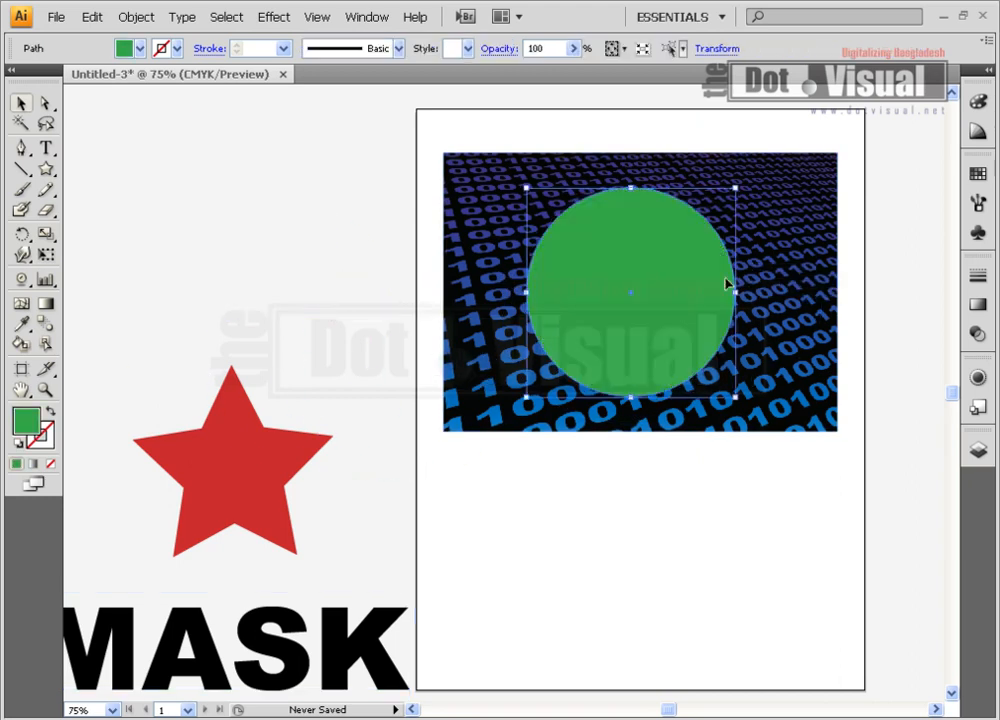
click(734, 472)
drag(683, 337, 694, 330)
Make a clipping mask from the green circle and the binary-number image beneath it.
shift+click(505, 331)
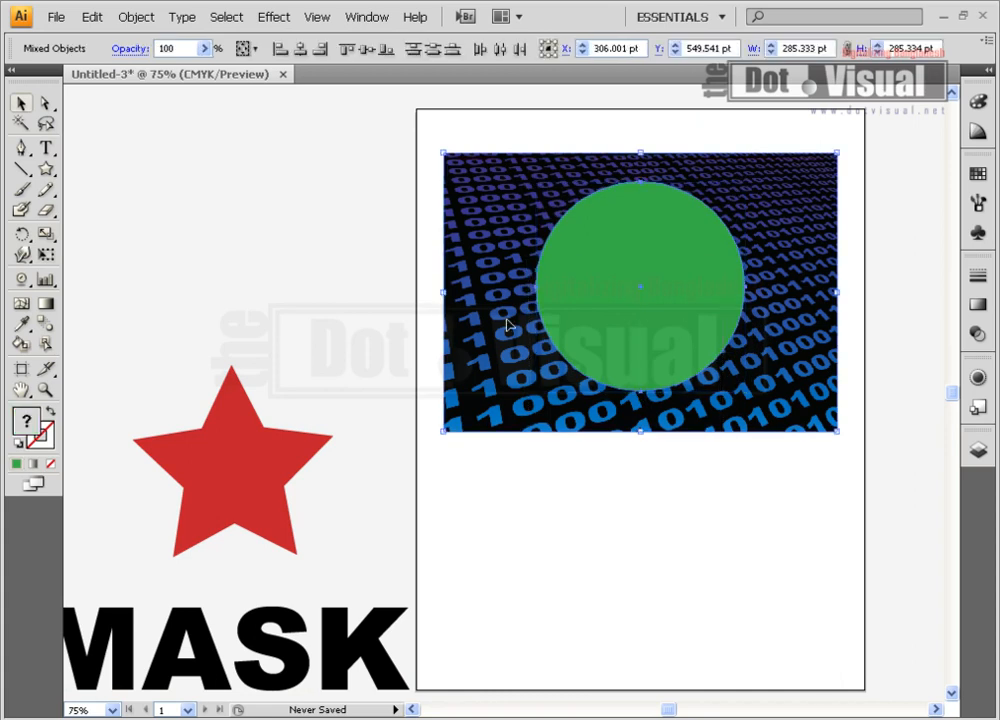
click(660, 470)
drag(765, 502, 472, 122)
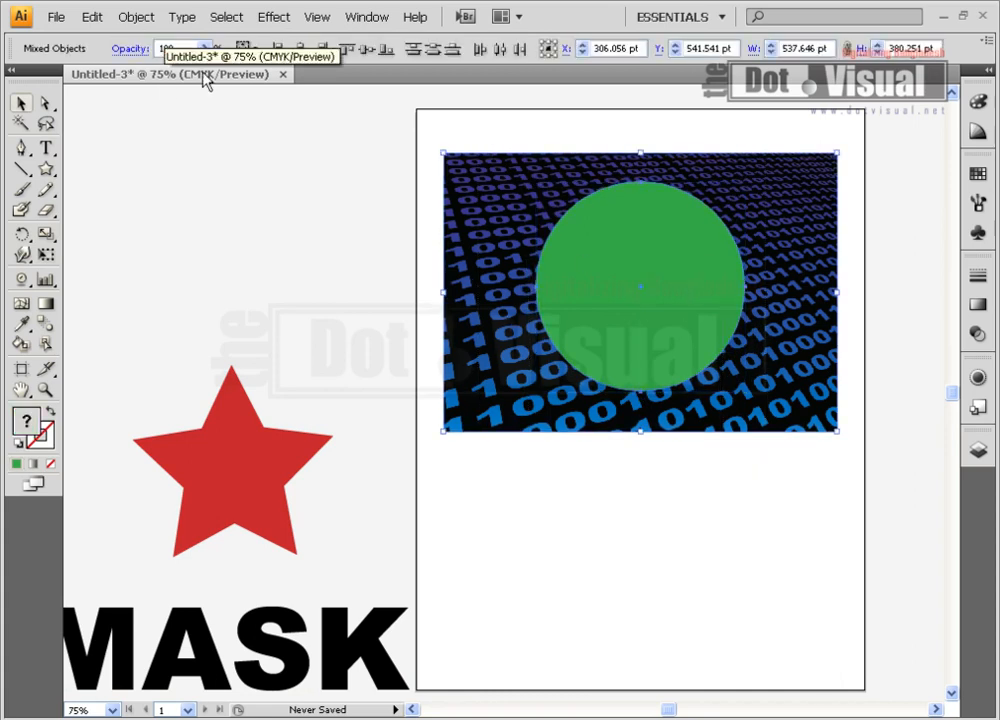
click(136, 17)
mouse_move(241, 436)
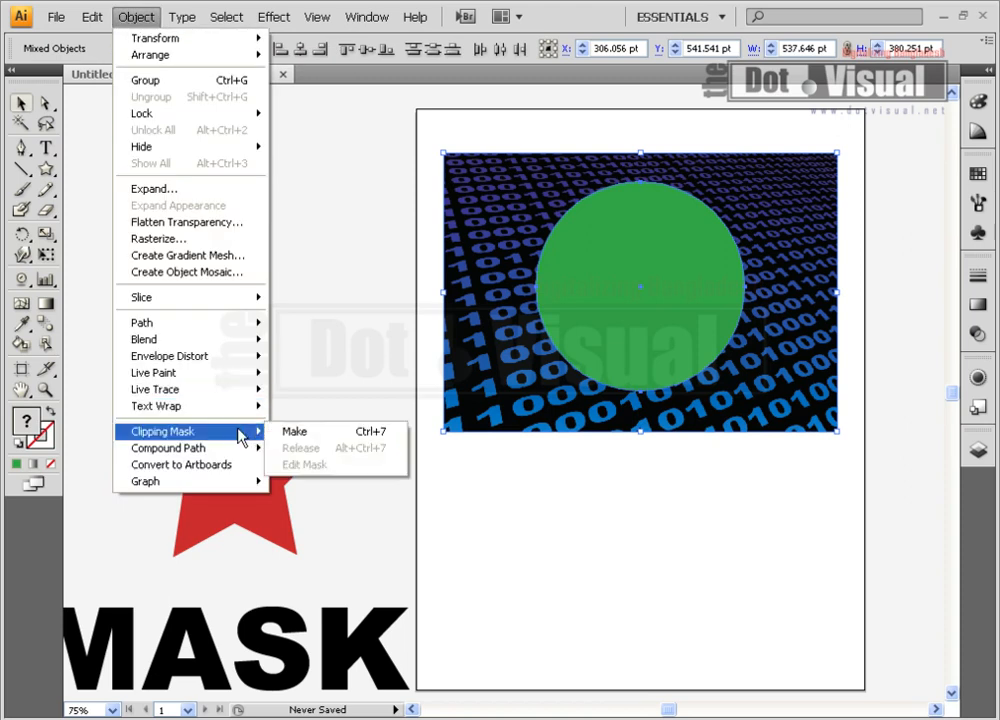
click(289, 433)
click(495, 484)
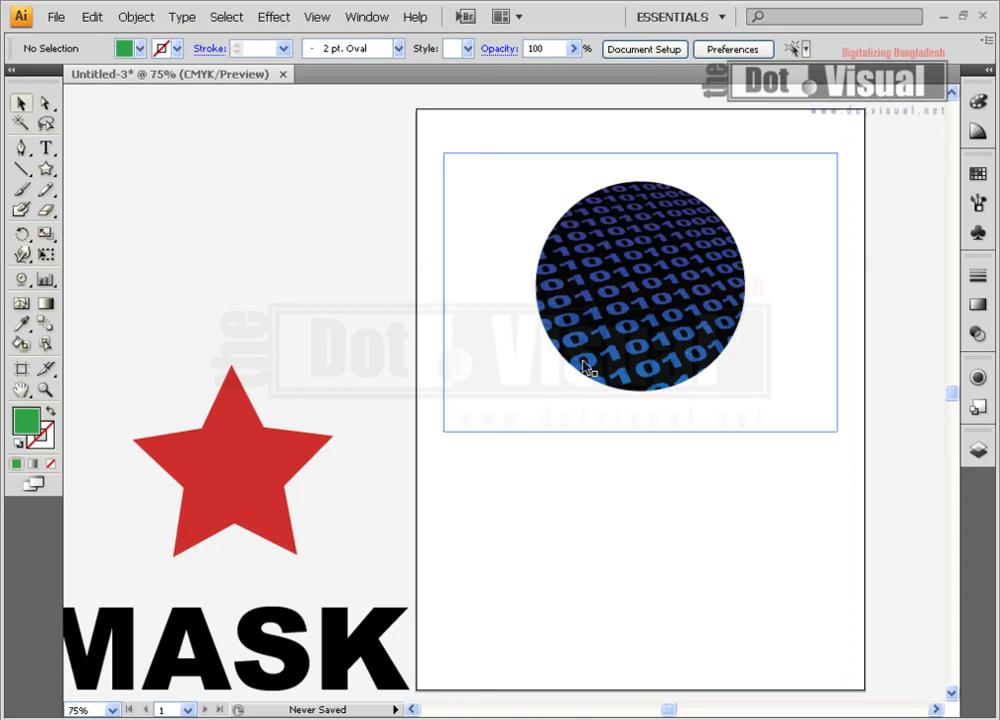
Move the clipped circle slightly upward and reposition the image inside its mask with the Direct Selection tool.
mouse_move(620, 335)
mouse_down()
mouse_move(613, 387)
mouse_move(581, 312)
mouse_move(623, 297)
mouse_move(623, 312)
mouse_move(606, 318)
mouse_up()
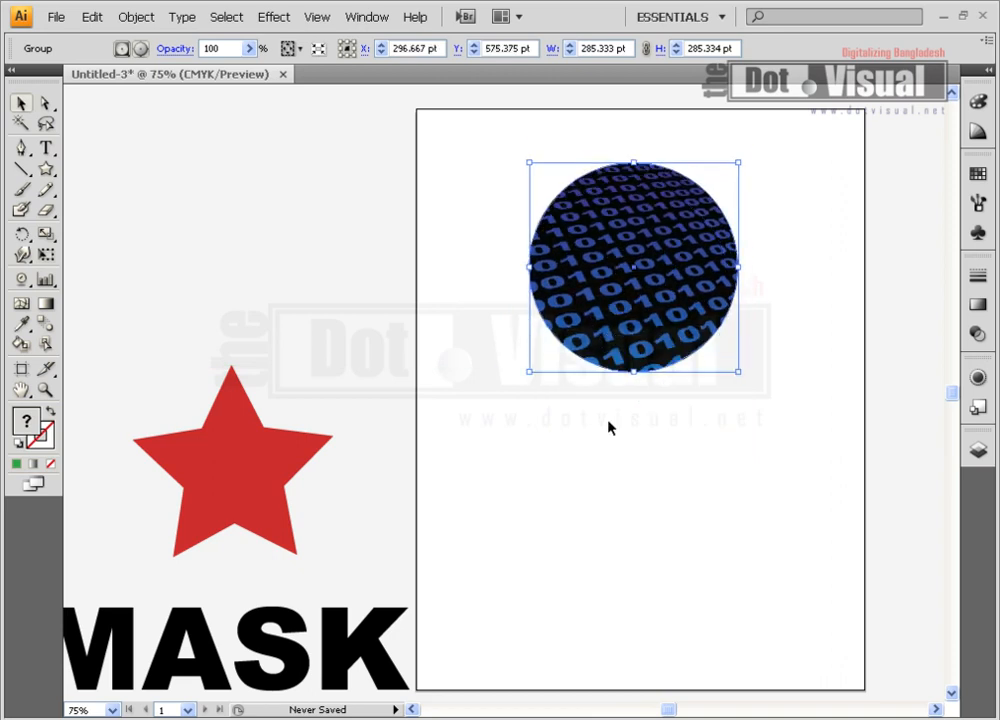
click(525, 451)
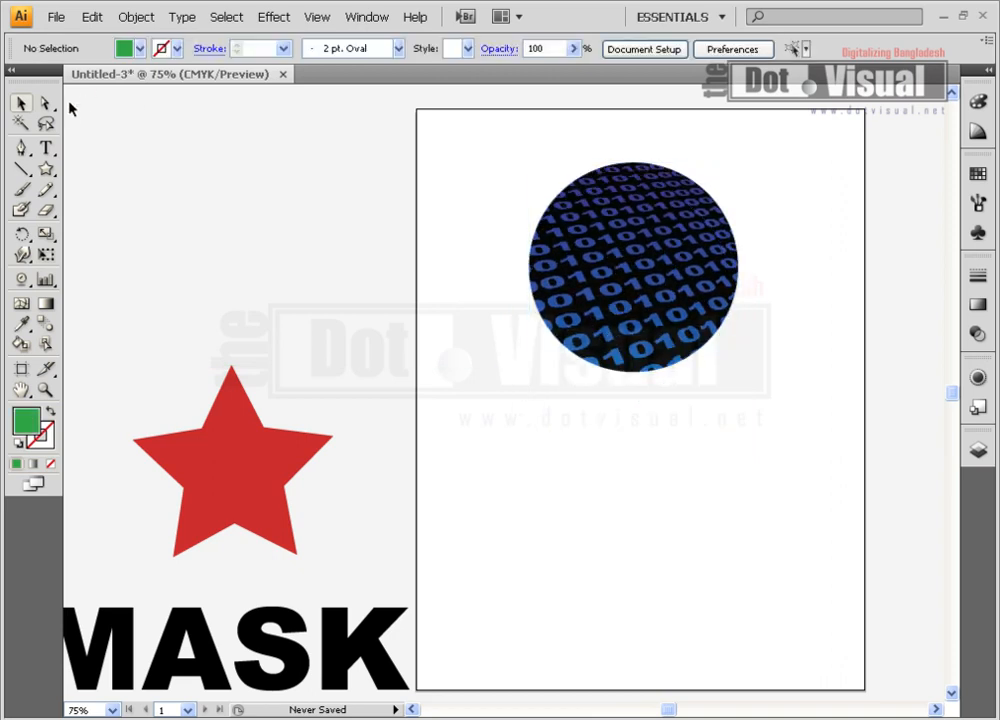
click(580, 237)
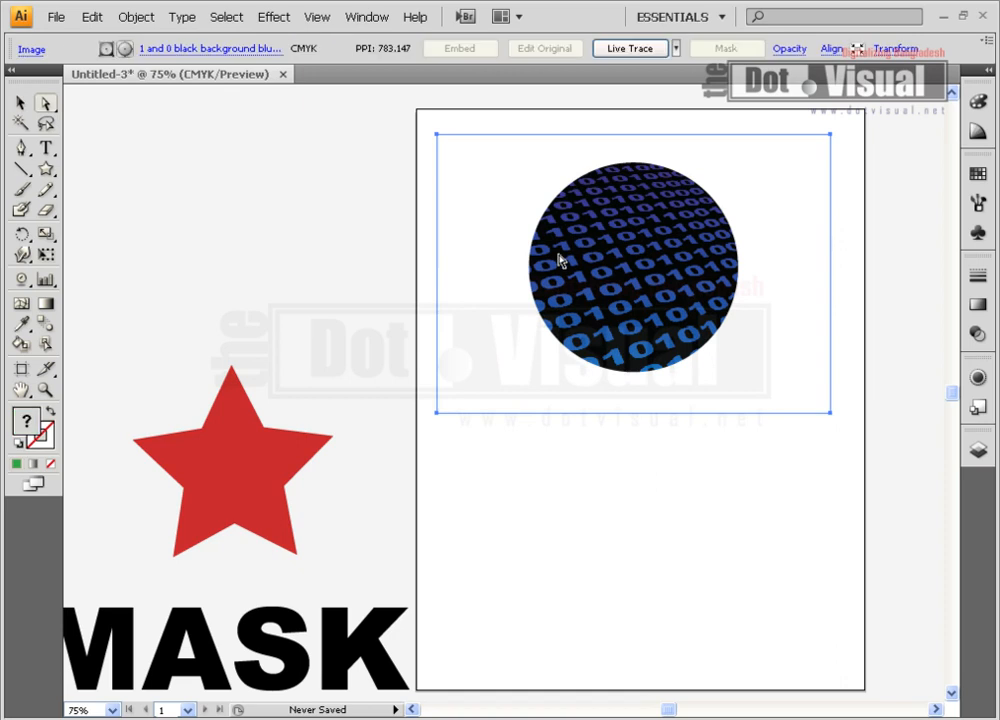
drag(605, 260, 600, 334)
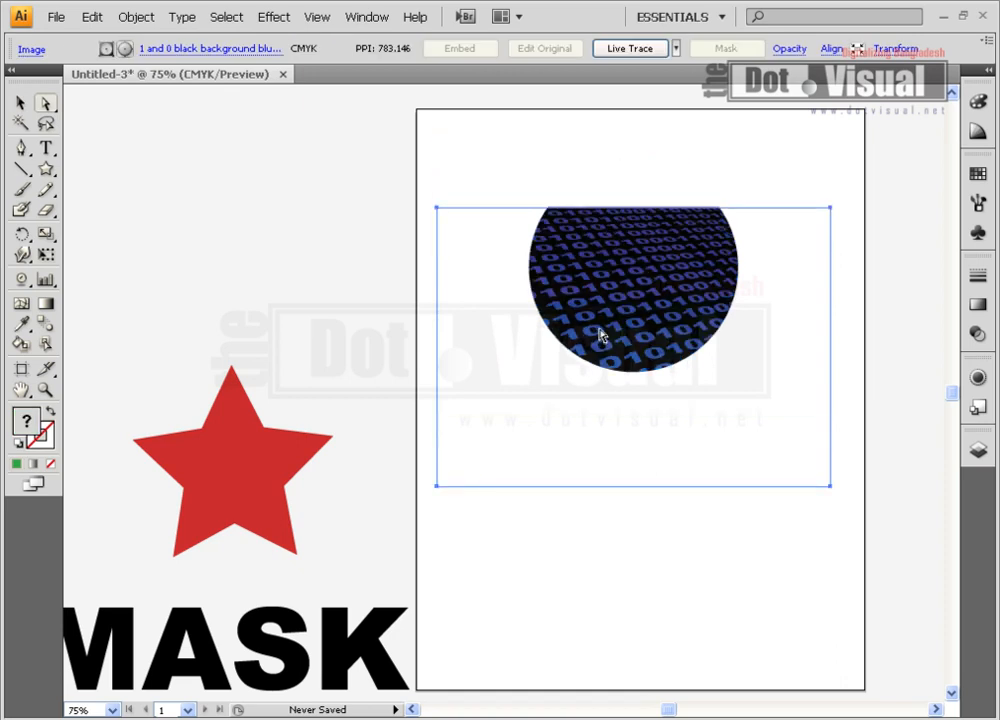
mouse_move(670, 239)
mouse_down()
mouse_move(670, 308)
mouse_move(656, 170)
mouse_move(632, 219)
mouse_move(633, 247)
mouse_move(636, 230)
mouse_move(672, 261)
mouse_up()
click(20, 103)
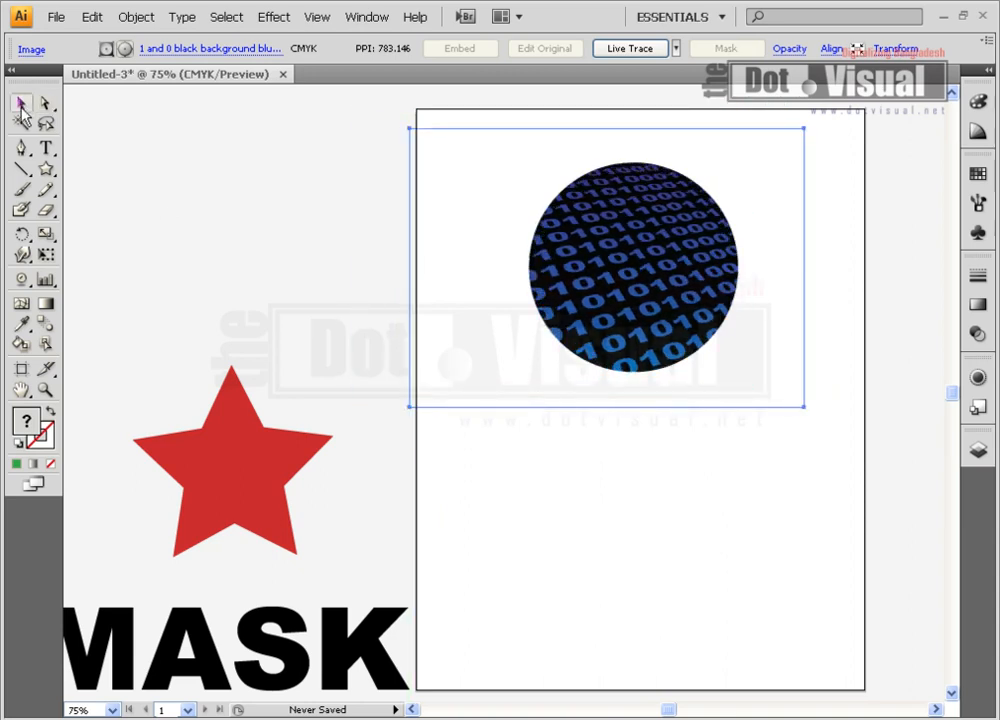
click(216, 232)
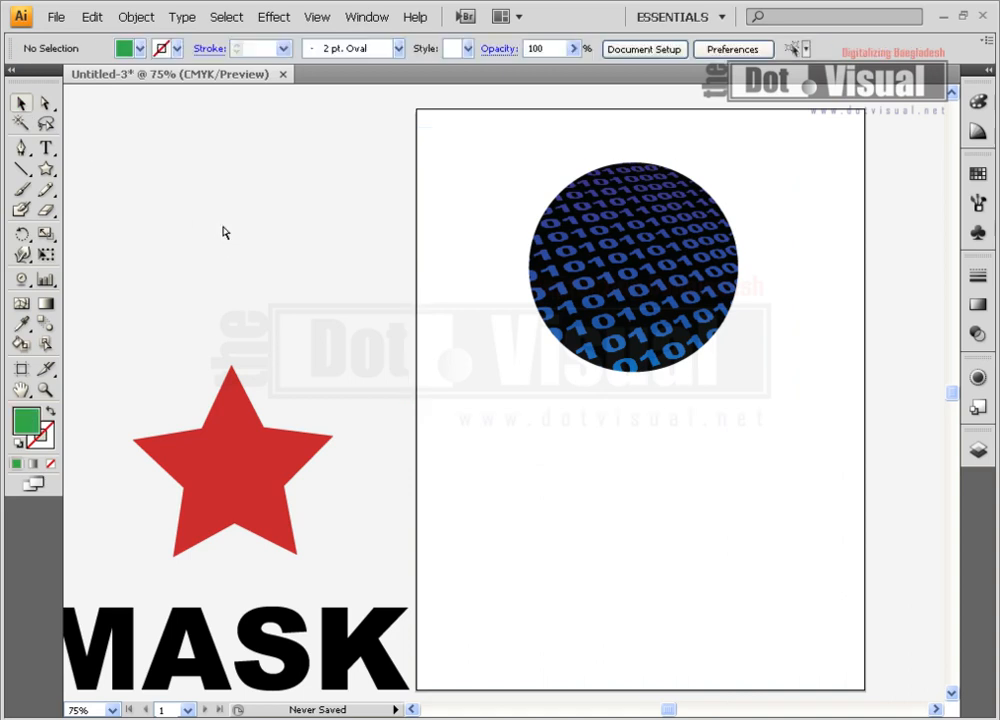
Undo the image repositioning, the group move and the circle clipping mask.
key(ctrl+z)
key(ctrl+z)
key(ctrl+z)
key(ctrl+z)
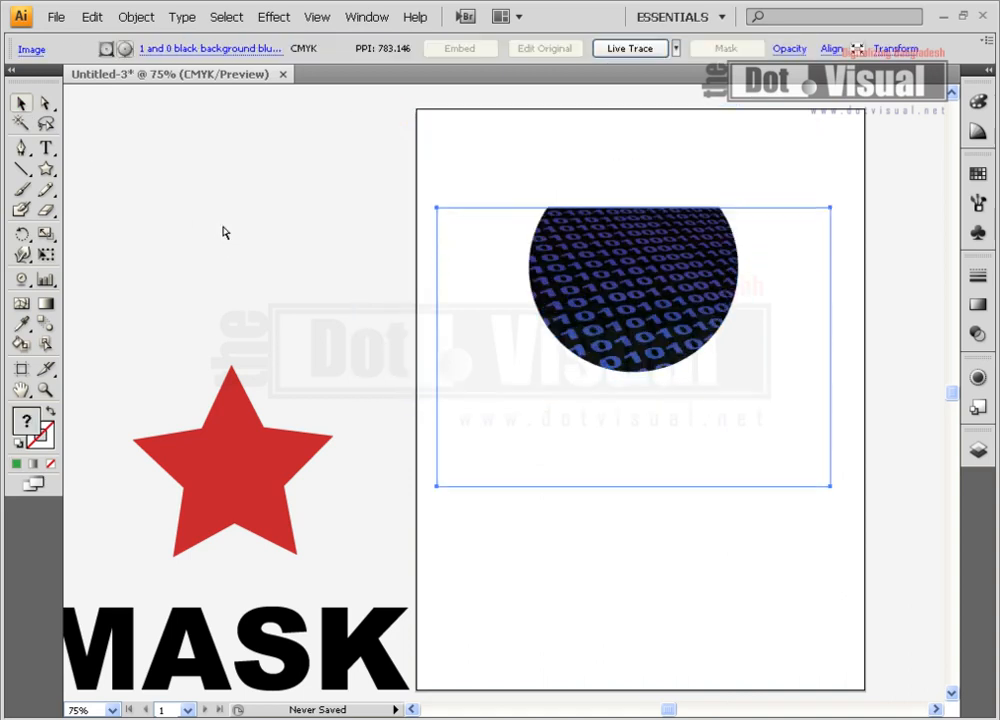
key(ctrl+z)
key(ctrl+z)
key(ctrl+z)
key(ctrl+z)
key(ctrl+z)
key(ctrl+z)
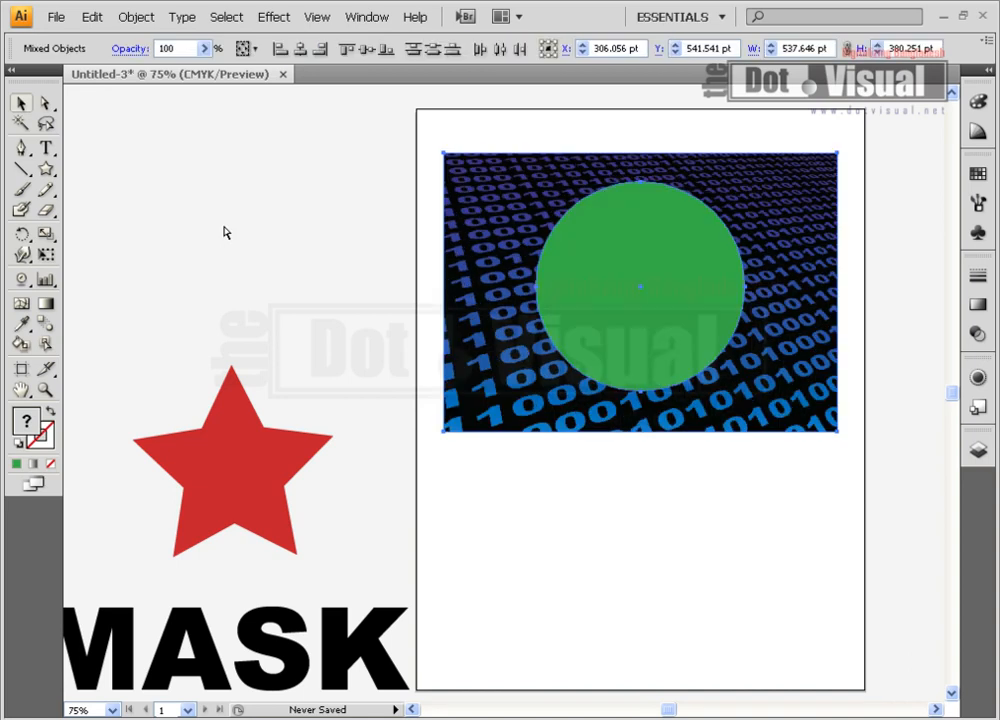
Move the green circle off the image, back above the red star beside the artboard.
click(609, 443)
drag(607, 336, 171, 263)
Centre the red star over the binary-number image and make a clipping mask from both.
drag(212, 444, 627, 254)
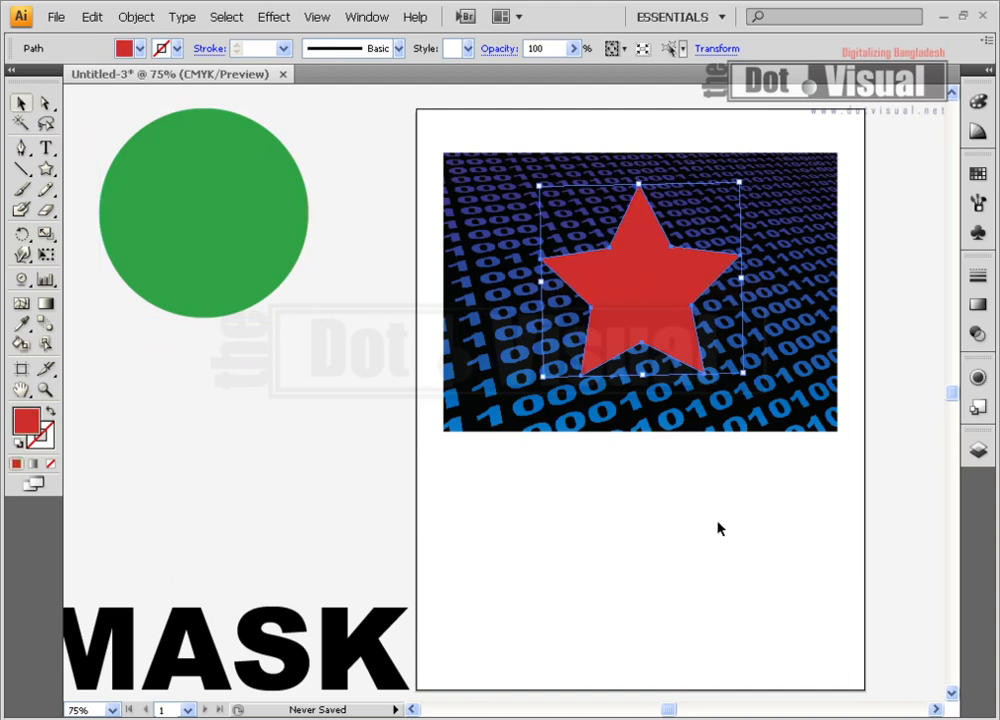
shift+click(484, 283)
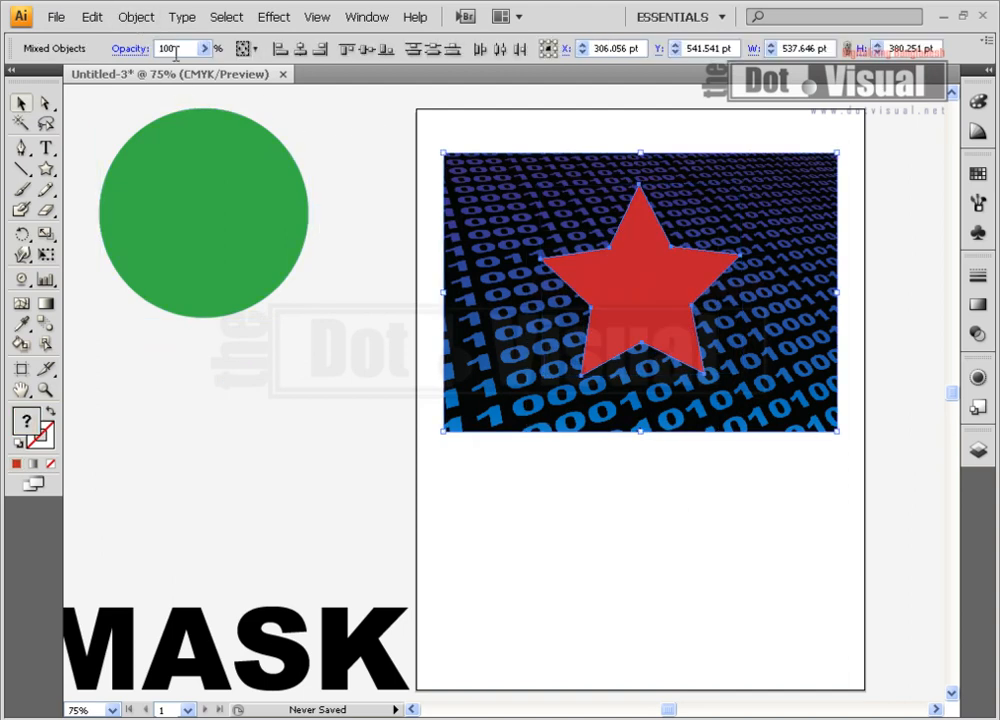
click(136, 17)
mouse_move(165, 432)
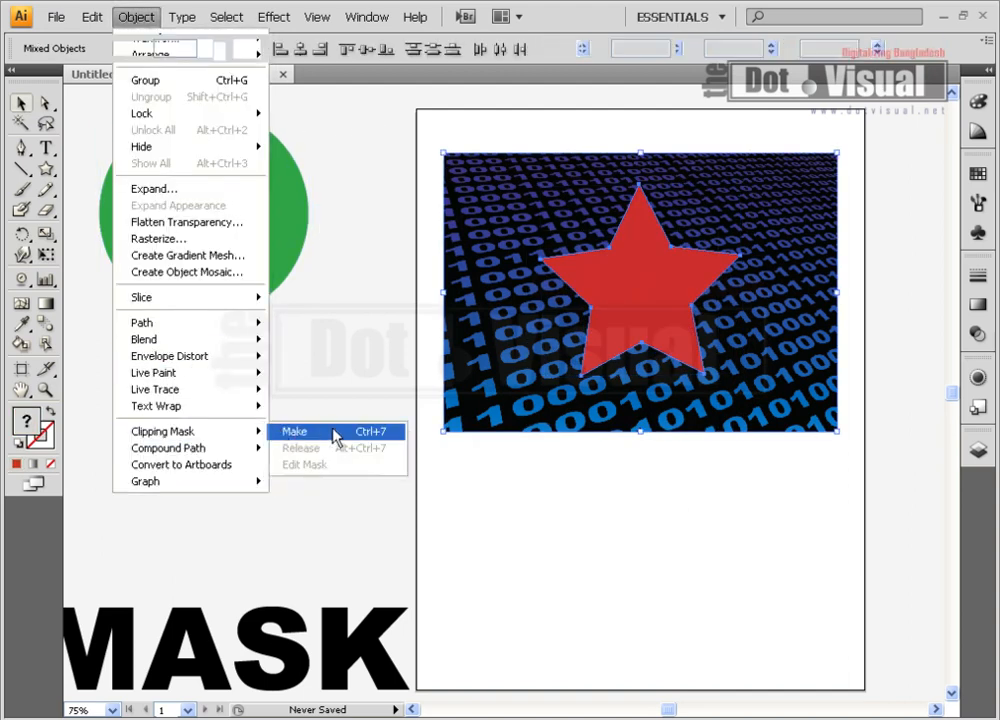
click(333, 436)
click(614, 471)
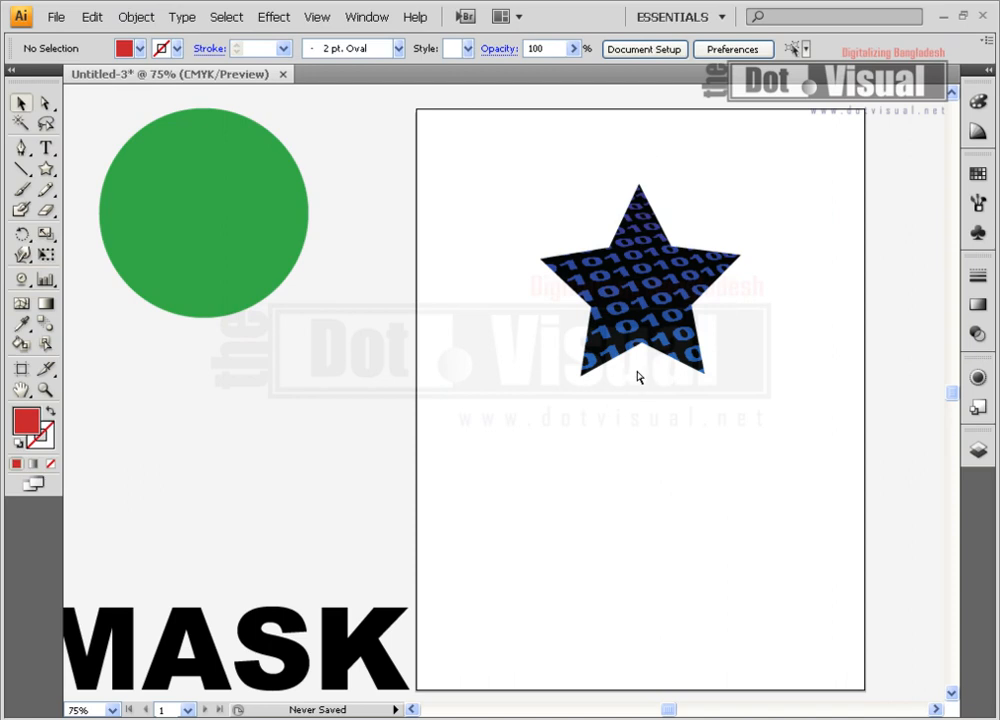
Undo the star clipping mask and the star's move onto the image, leaving nothing selected.
key(ctrl+z)
key(ctrl+z)
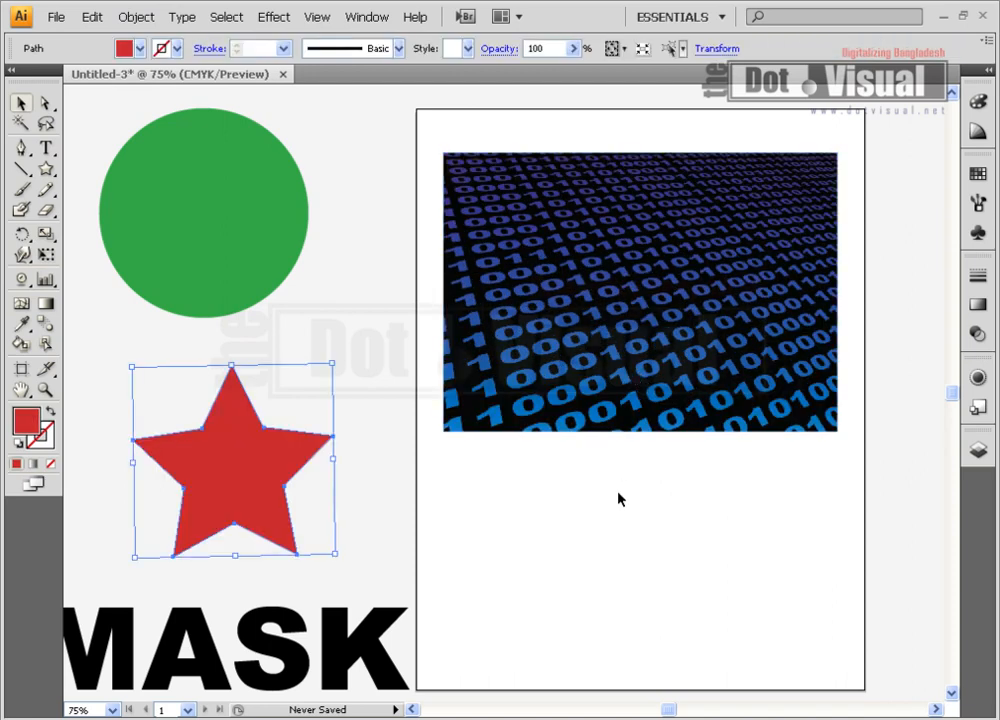
click(586, 523)
Place the MASK text over the upper half of the binary-number image and make a clipping mask from both.
drag(336, 648, 759, 253)
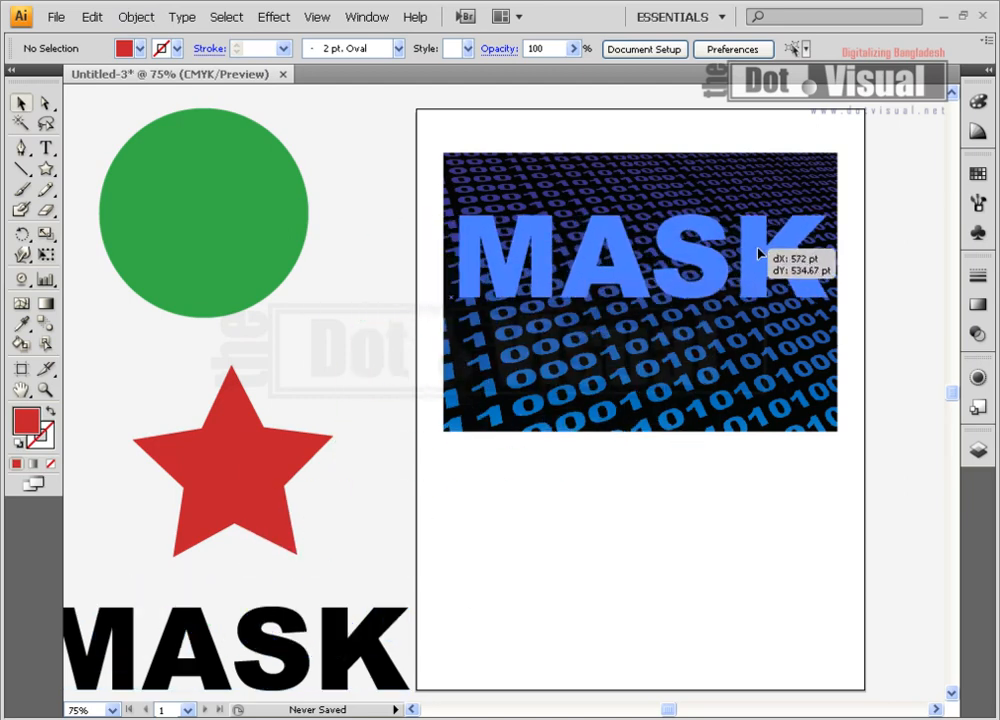
drag(759, 253, 759, 253)
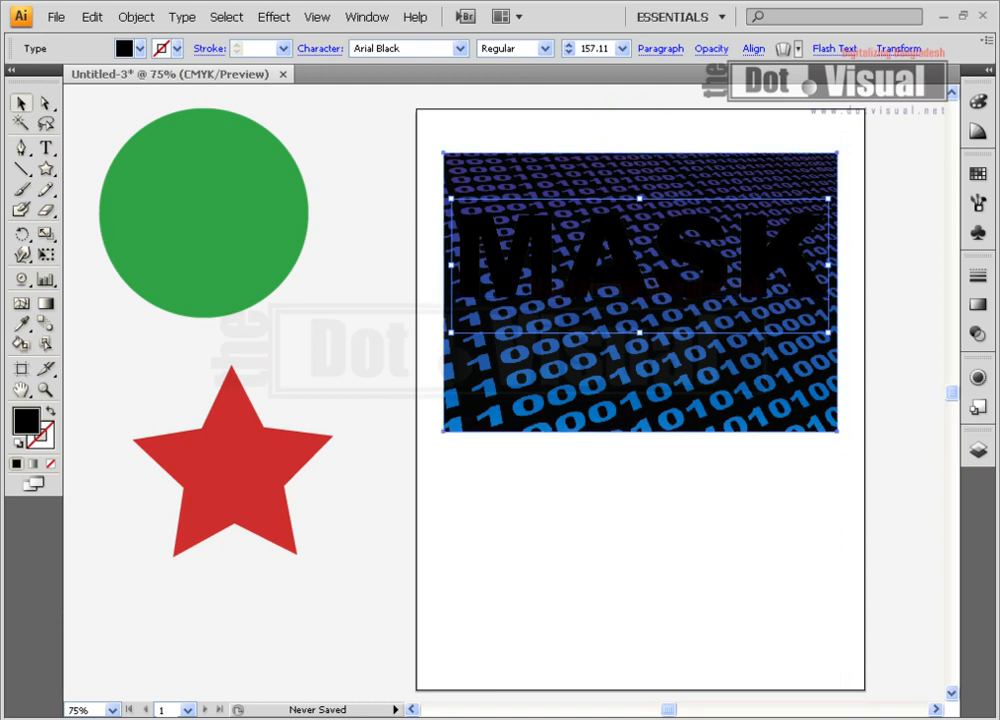
click(603, 190)
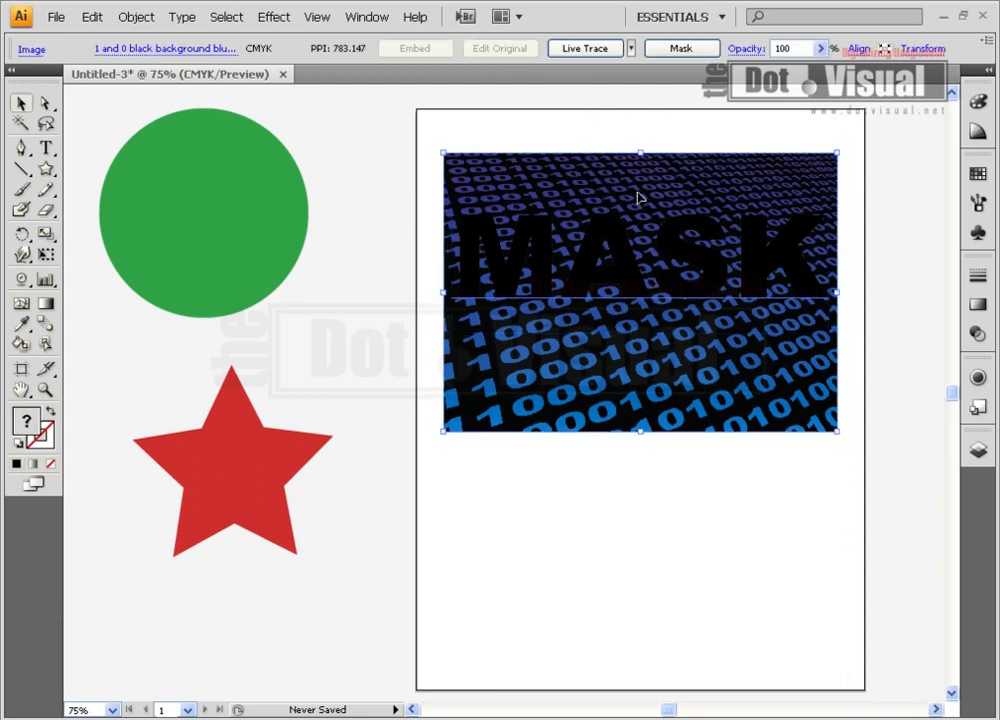
drag(529, 143, 752, 518)
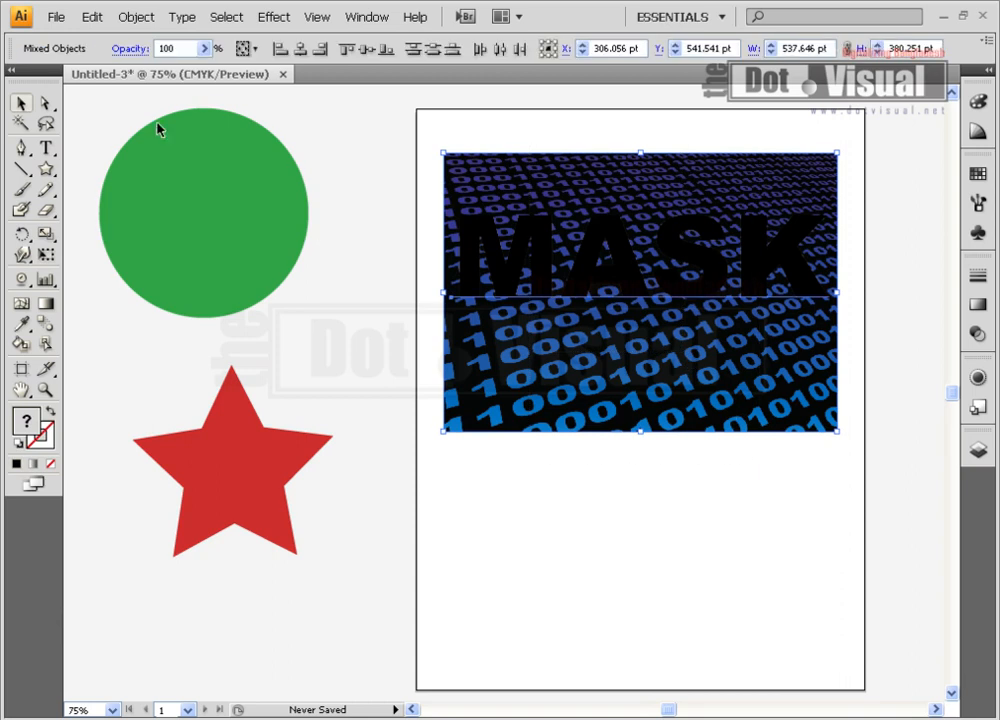
click(136, 17)
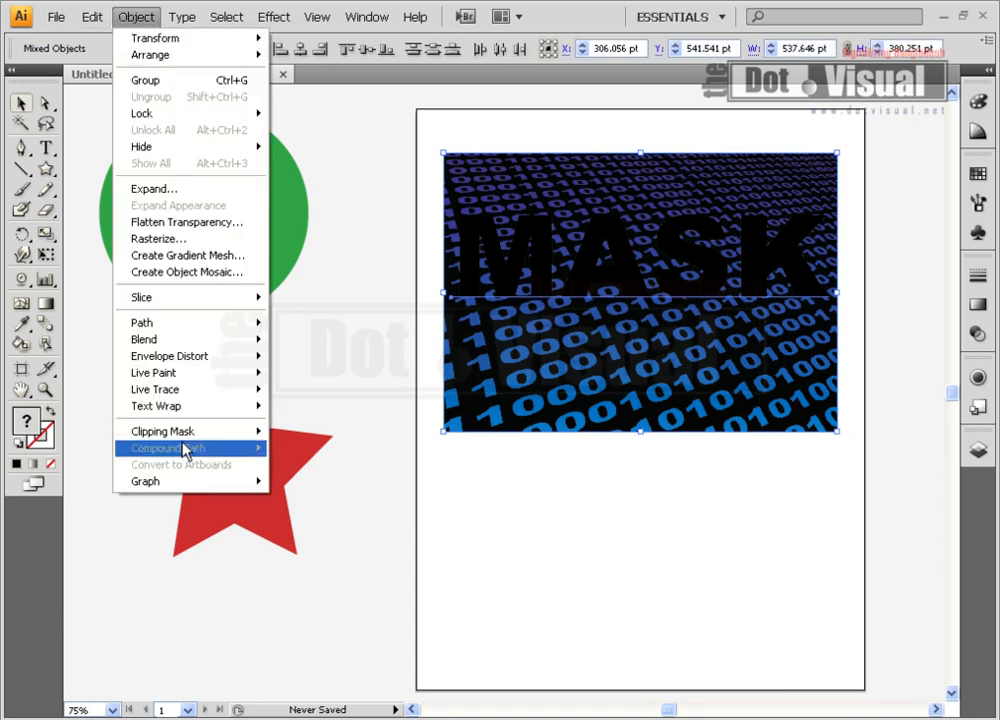
mouse_move(188, 437)
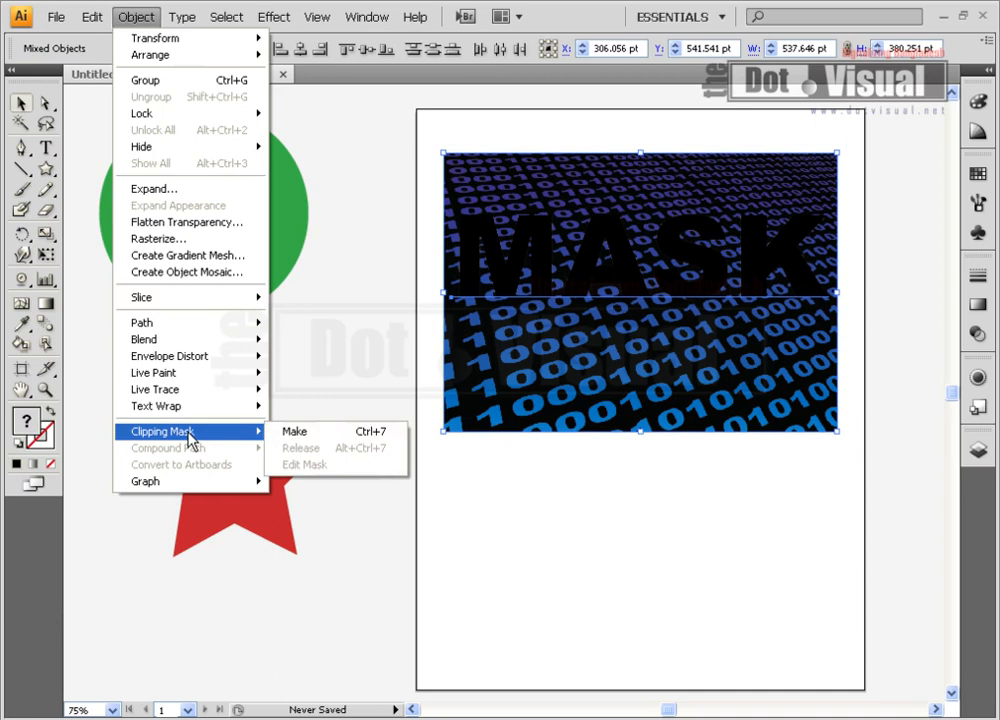
click(320, 433)
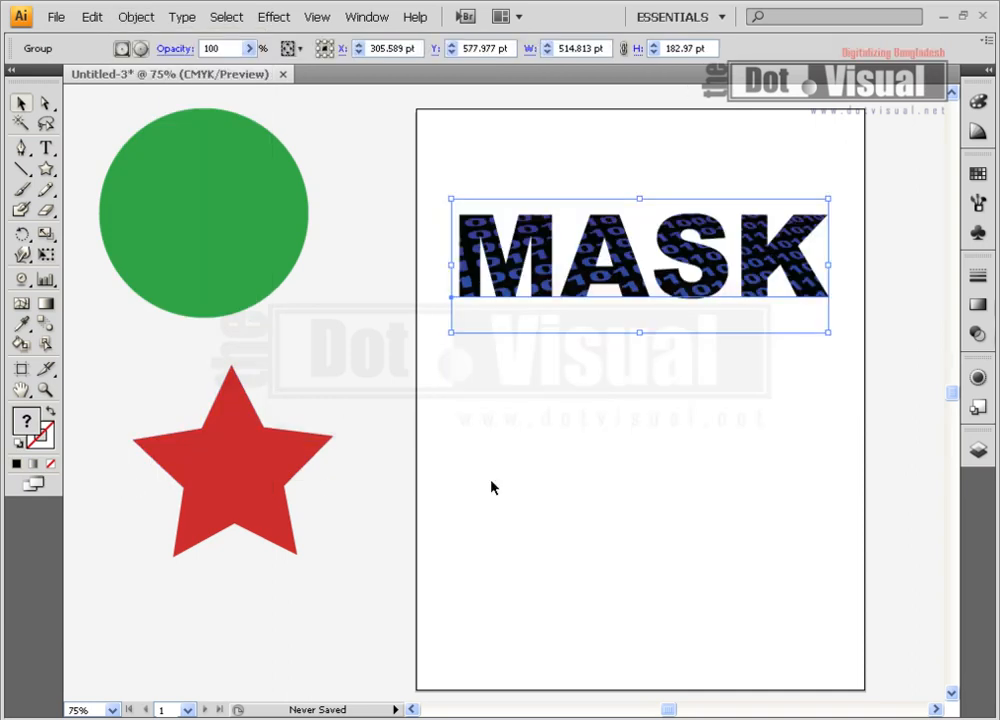
click(554, 475)
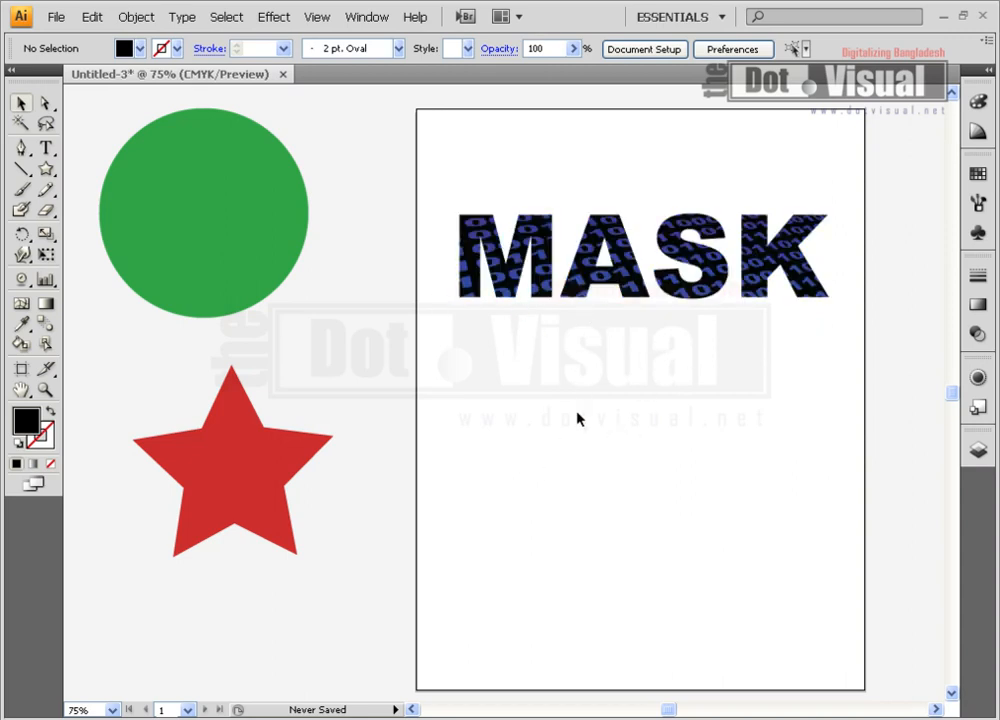
Isolate the clipped text group and replace the letter M with T so the word reads TASK.
double_click(564, 289)
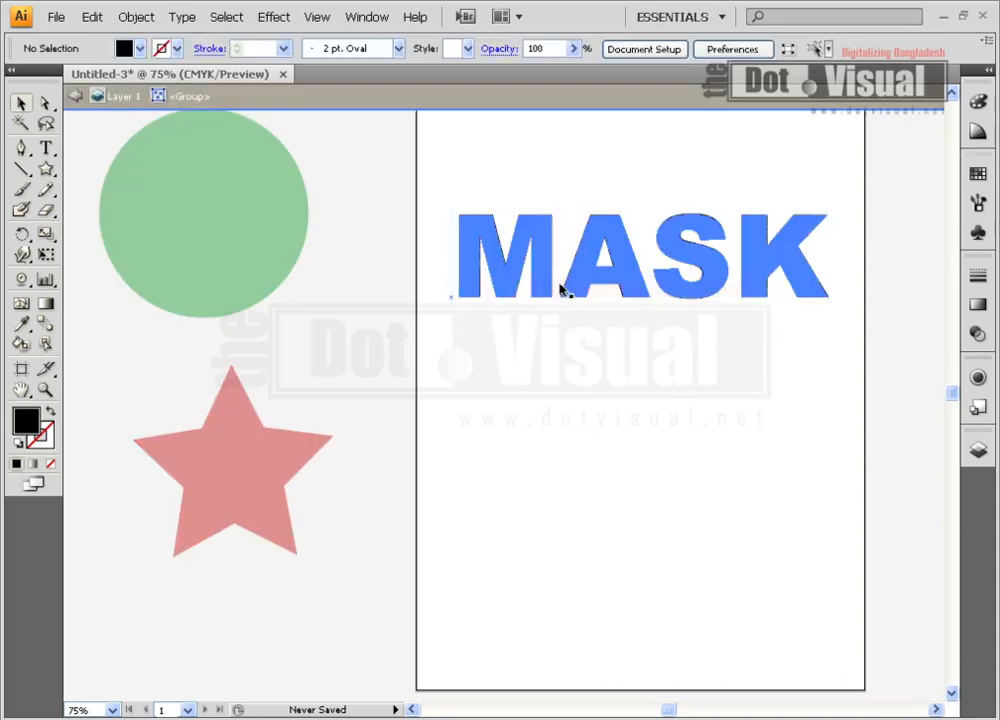
double_click(562, 289)
drag(562, 287, 366, 261)
click(650, 268)
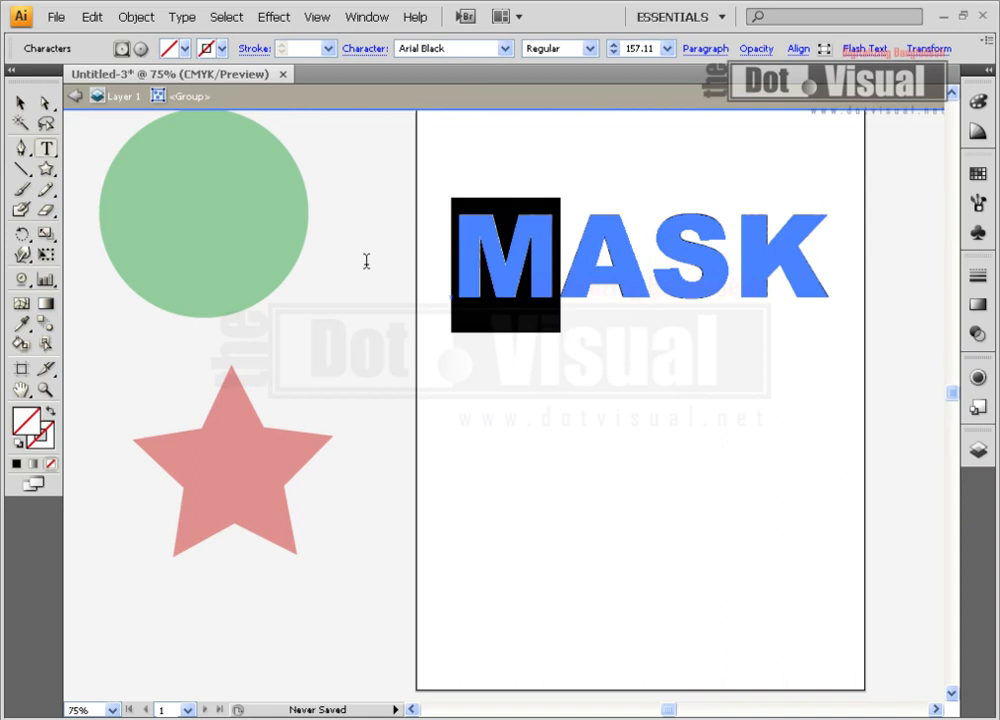
text(T)
key(Escape)
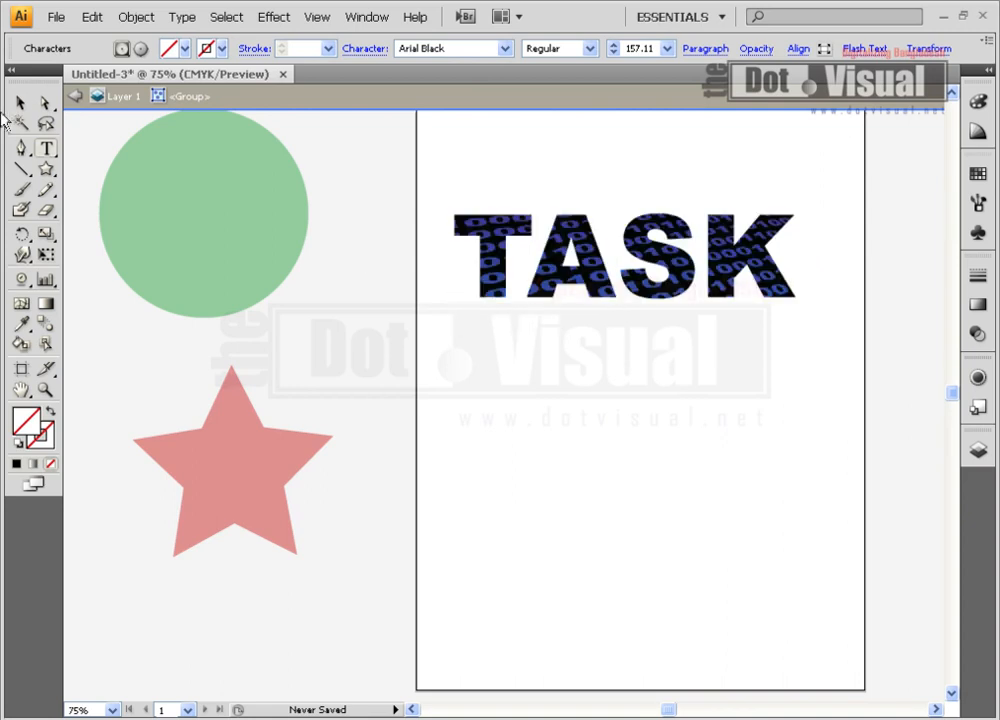
Deselect the edited text and leave the clip group's isolation for Layer 1.
click(20, 103)
click(650, 333)
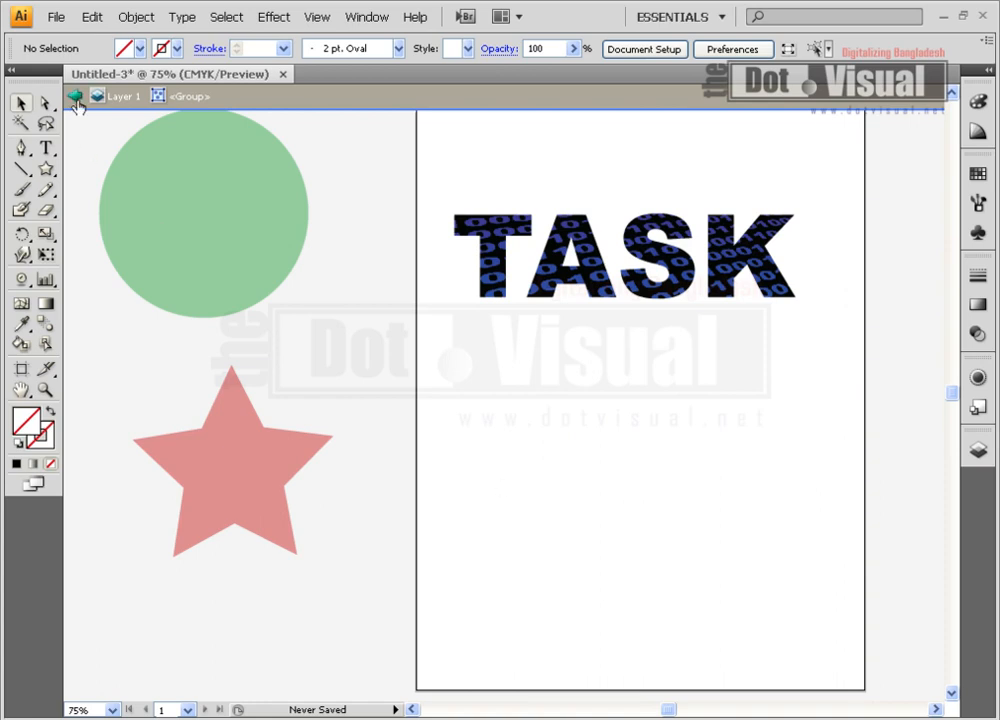
double_click(440, 346)
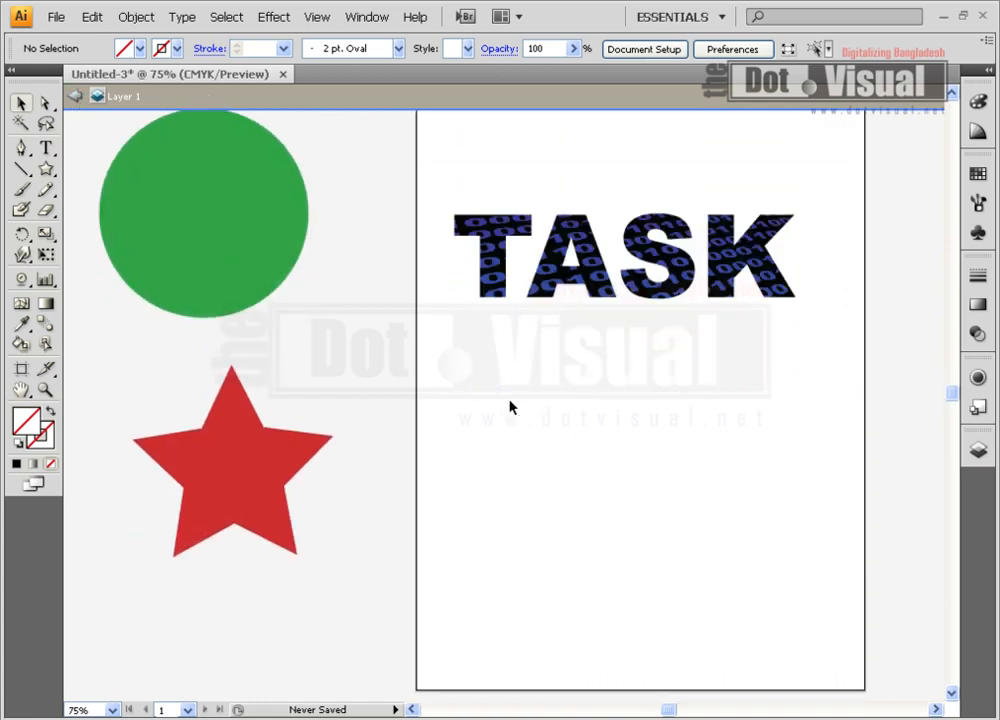
scroll(520, 425, up, 1)
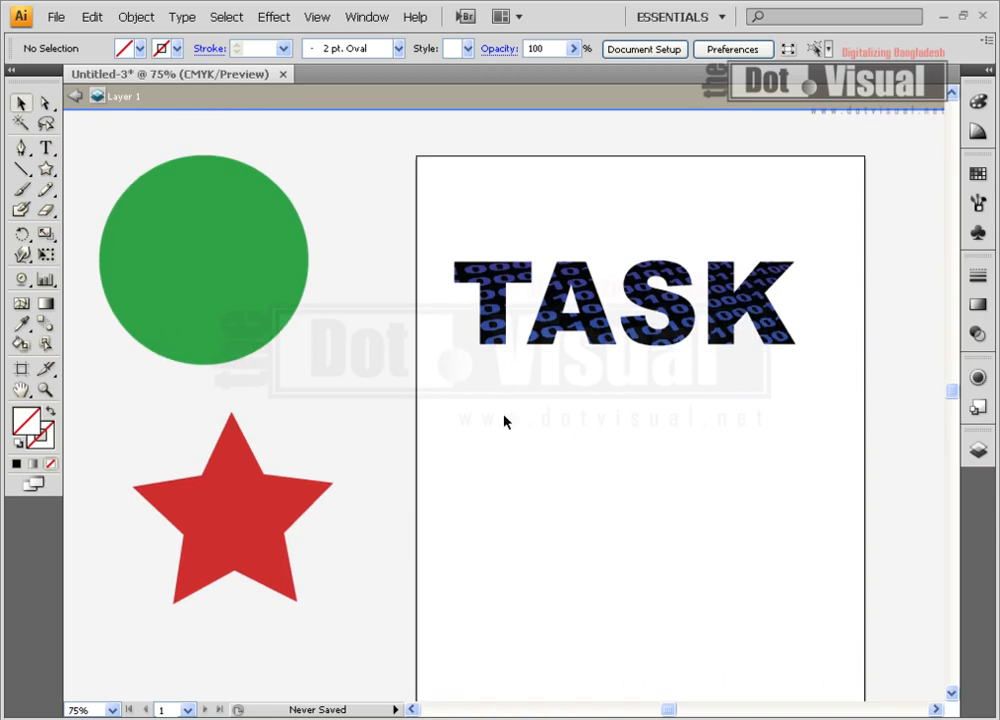